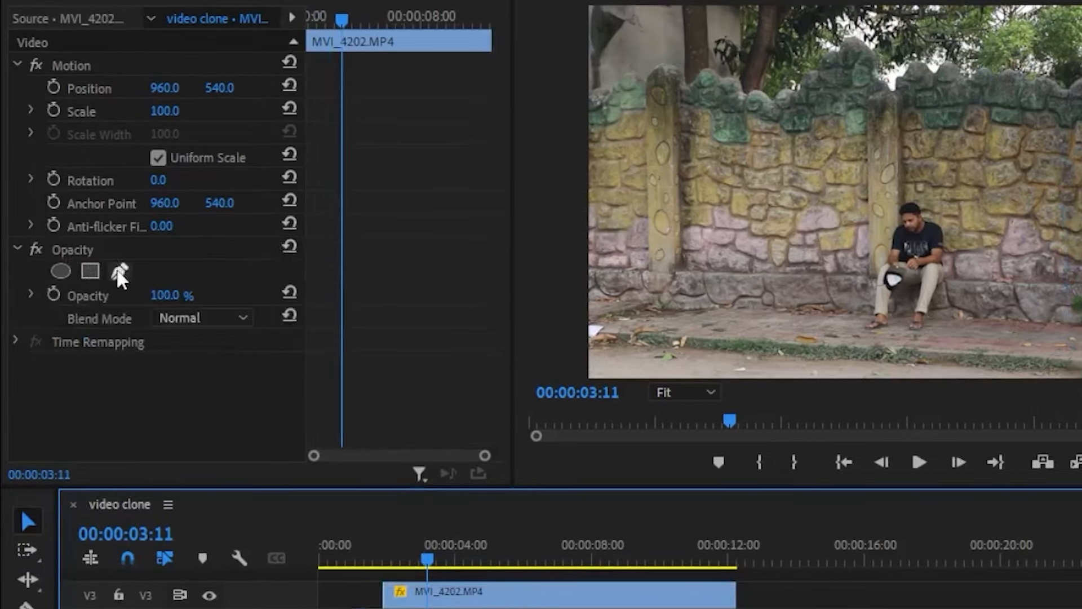
# Draw a closed six-point-style freehand opacity mask around the seated man, from above his head down to the pavement
pyautogui.click(118, 273)
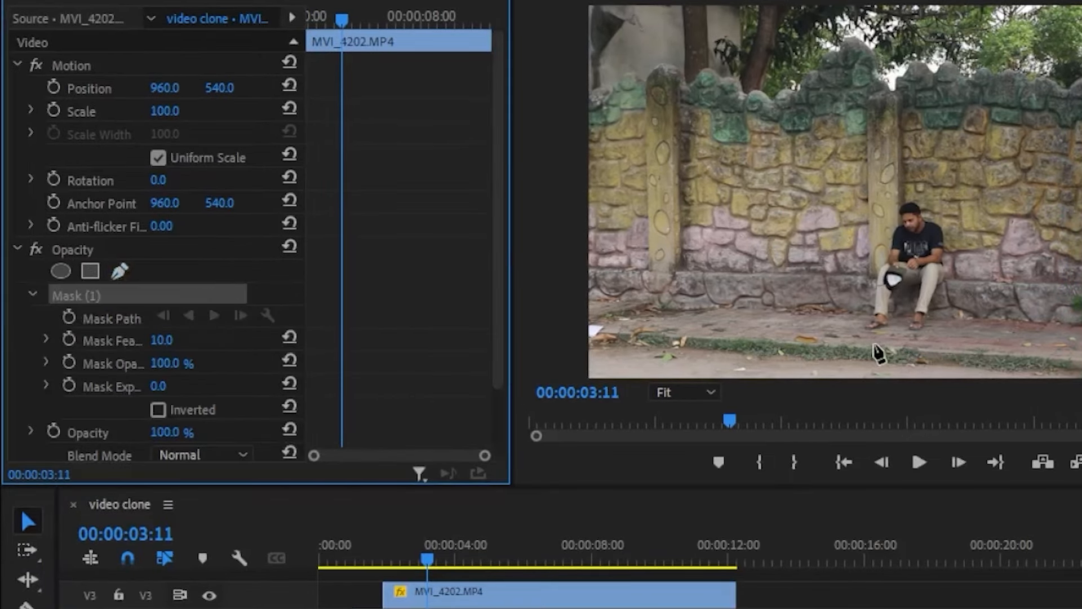
pyautogui.click(873, 176)
pyautogui.click(961, 184)
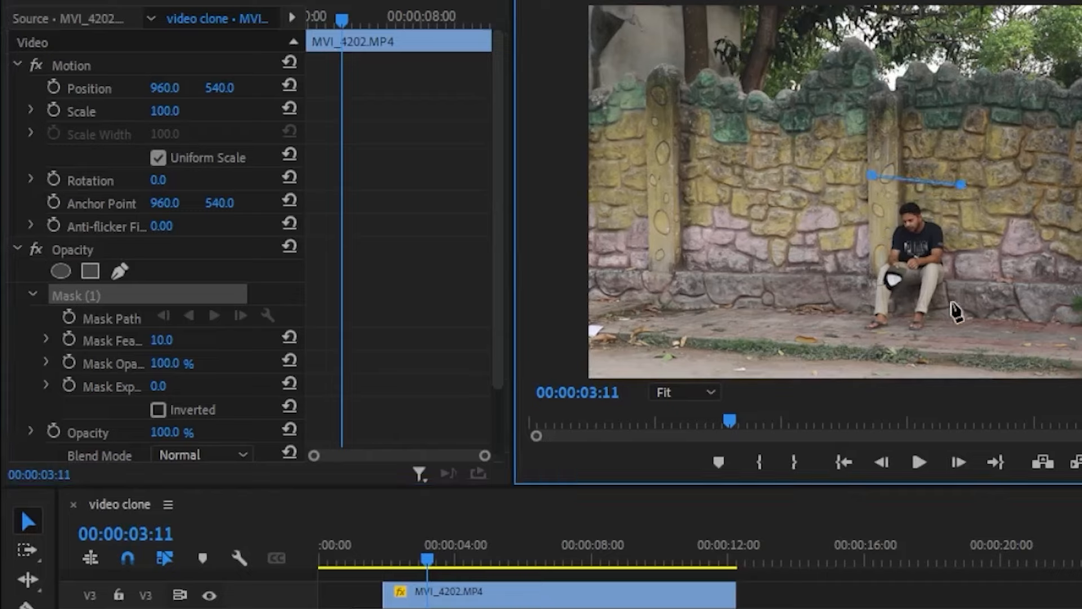
pyautogui.click(954, 354)
pyautogui.click(846, 350)
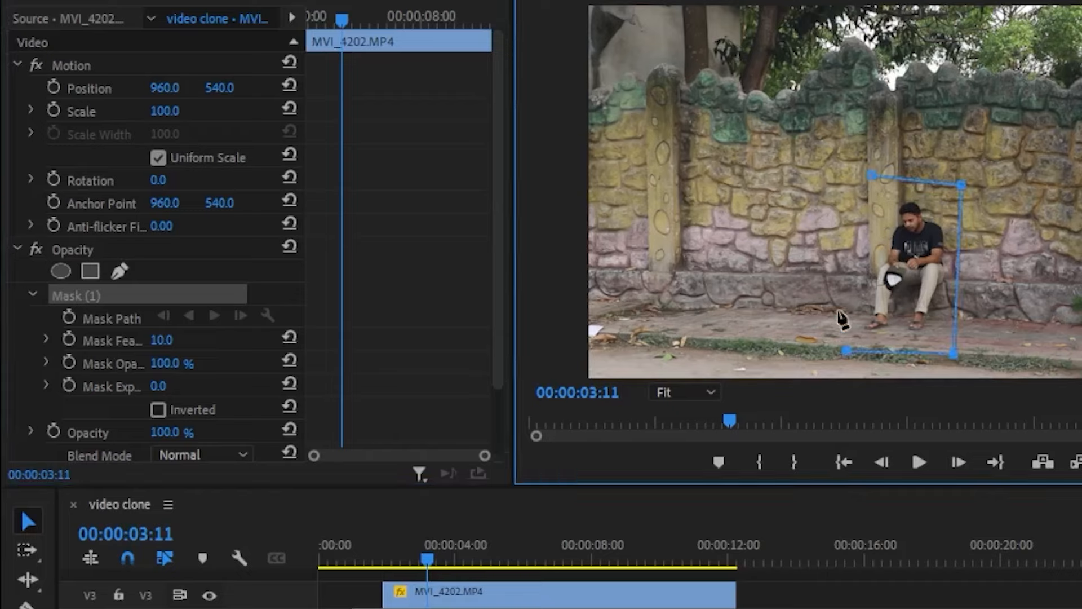
pyautogui.click(840, 228)
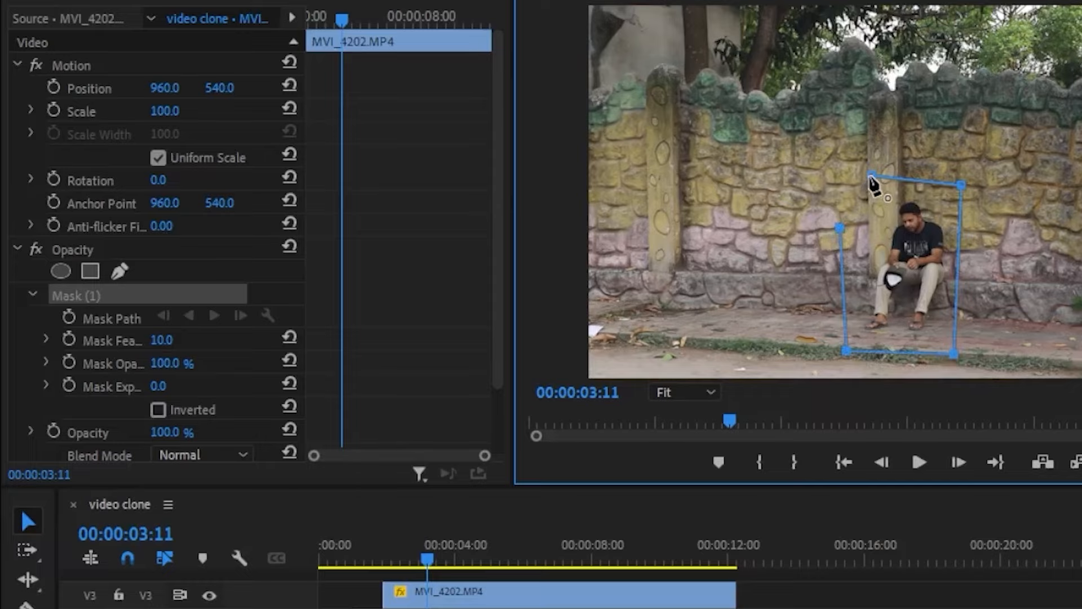
pyautogui.click(871, 176)
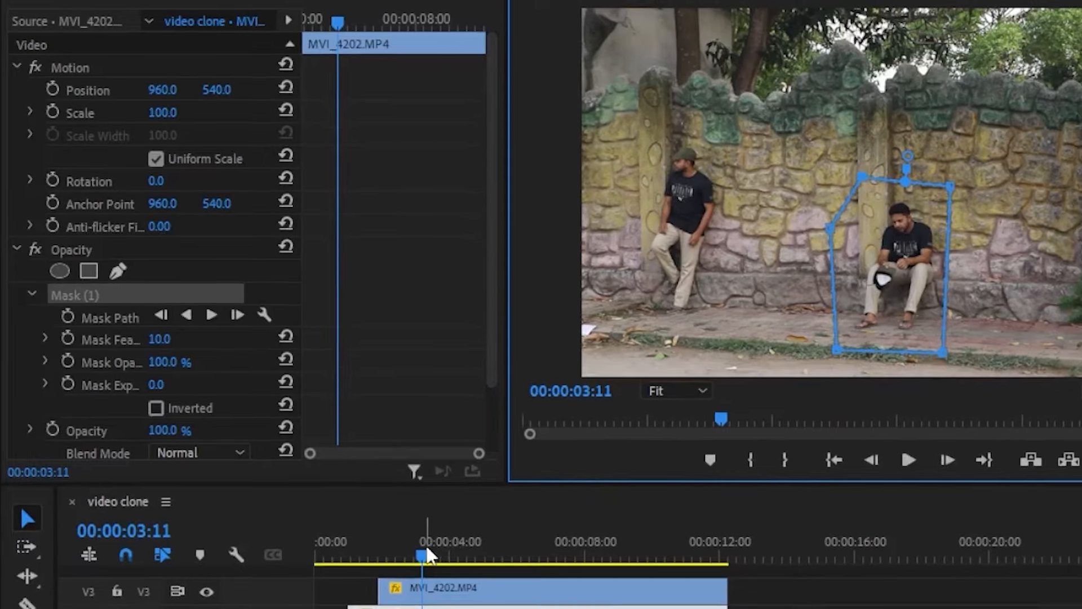
# Scrub through the first two seconds of the sequence to check how the masked clips combine
pyautogui.moveTo(427, 558); pyautogui.dragTo(343, 559)
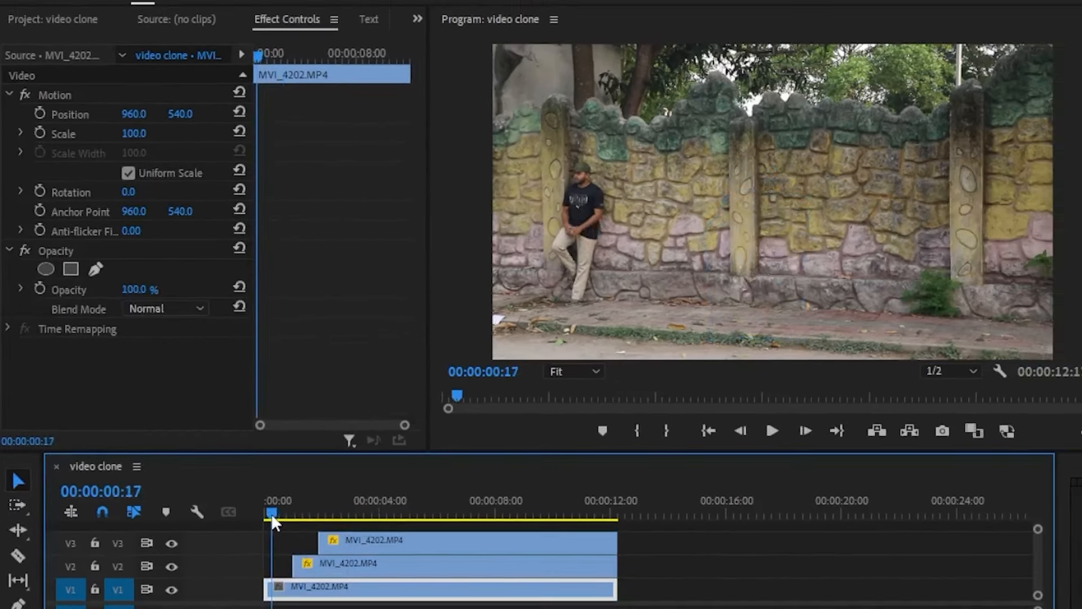
pyautogui.moveTo(272, 513); pyautogui.dragTo(298, 507)
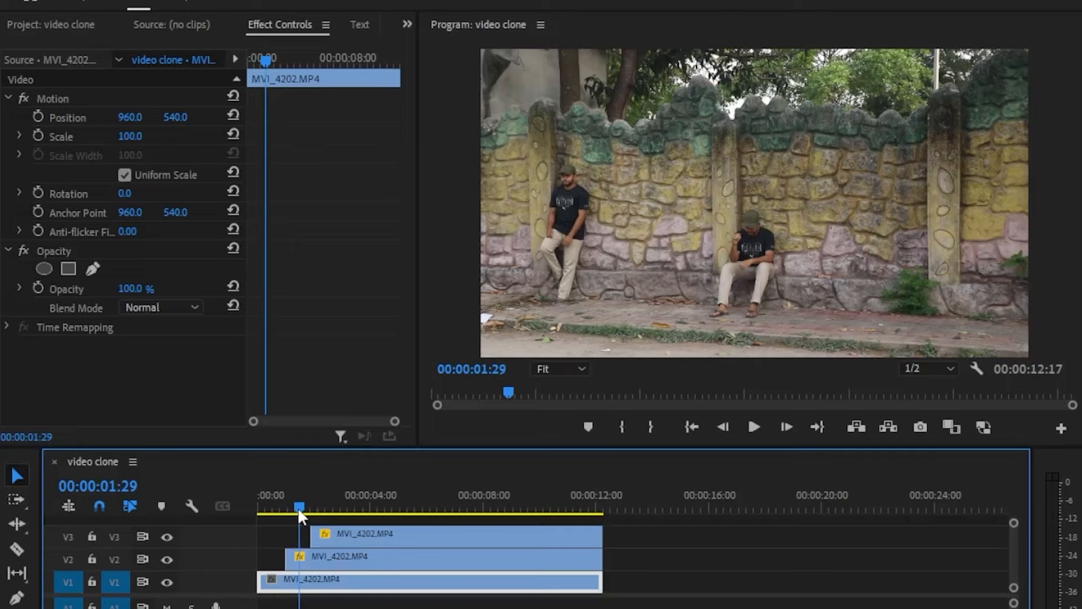
pyautogui.moveTo(298, 508); pyautogui.dragTo(274, 519)
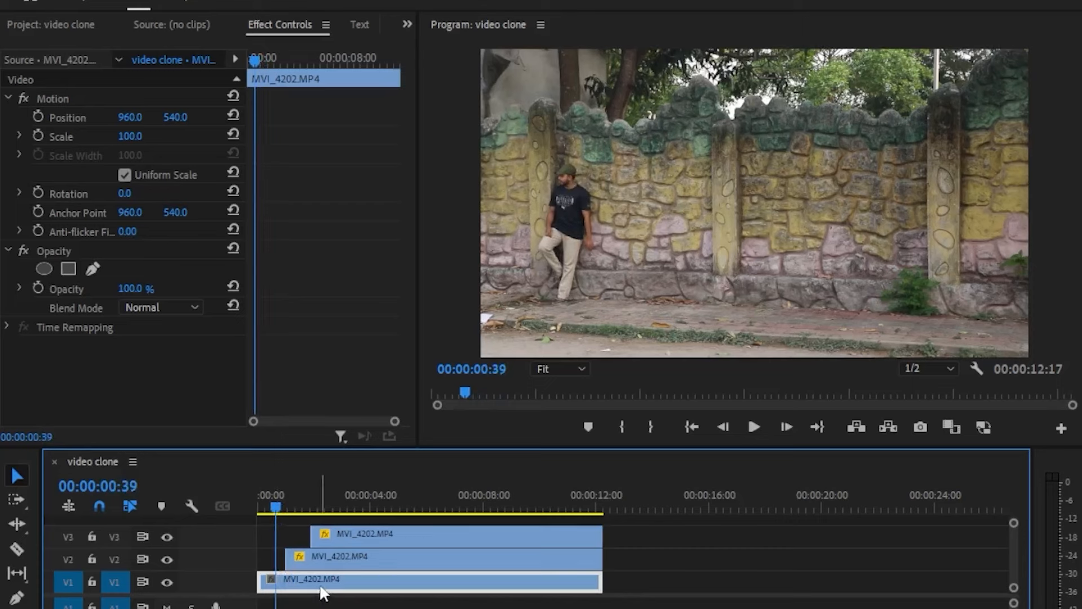
# Try to isolate the standing man in the V1 clip with a closed freehand opacity mask
pyautogui.click(93, 269)
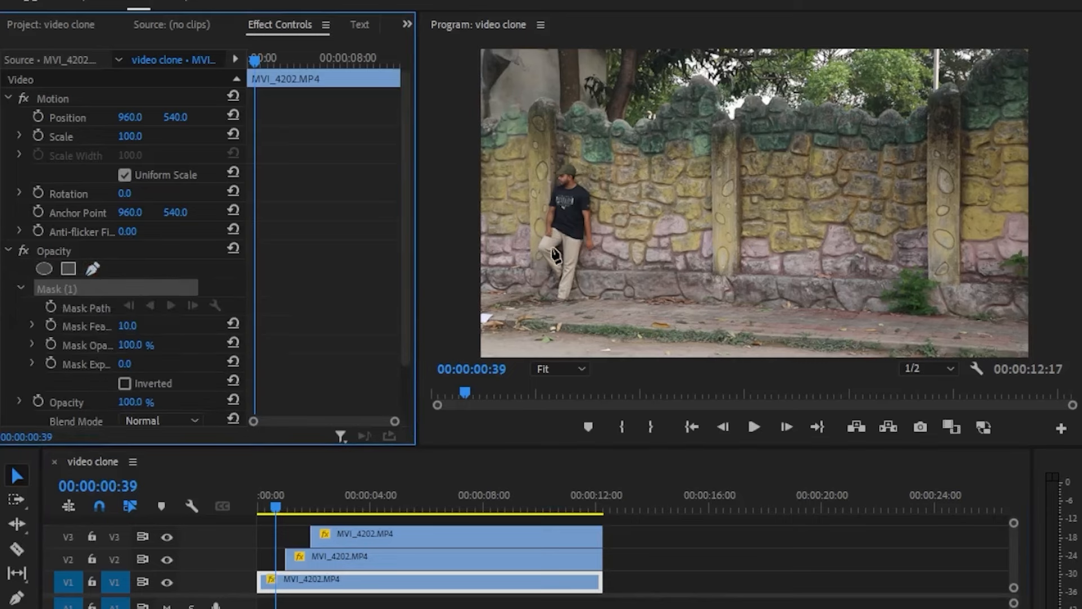
pyautogui.click(535, 153)
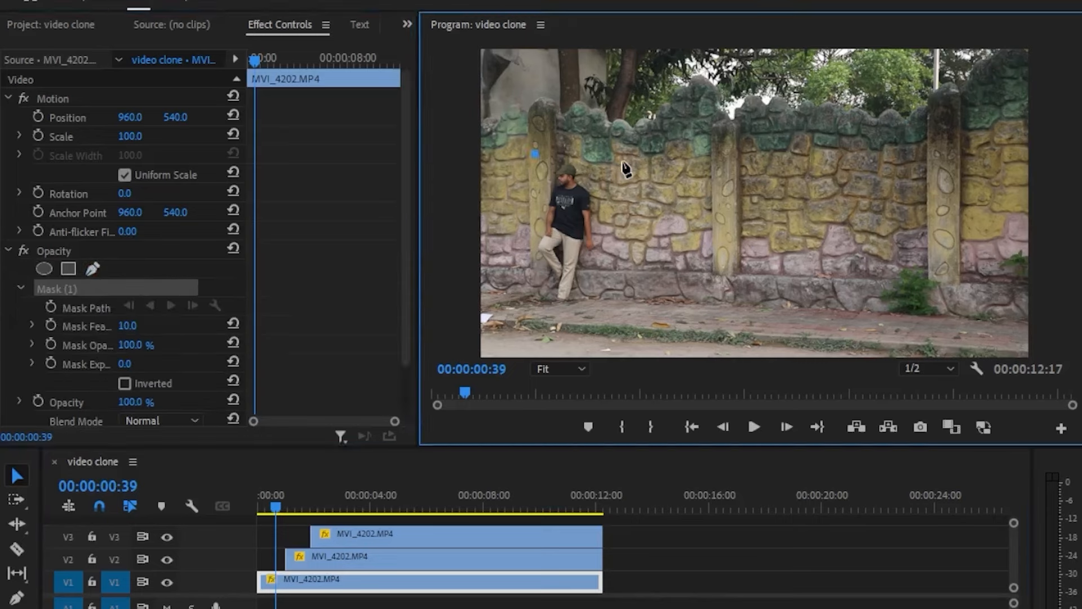
pyautogui.click(611, 332)
pyautogui.click(510, 309)
pyautogui.click(505, 189)
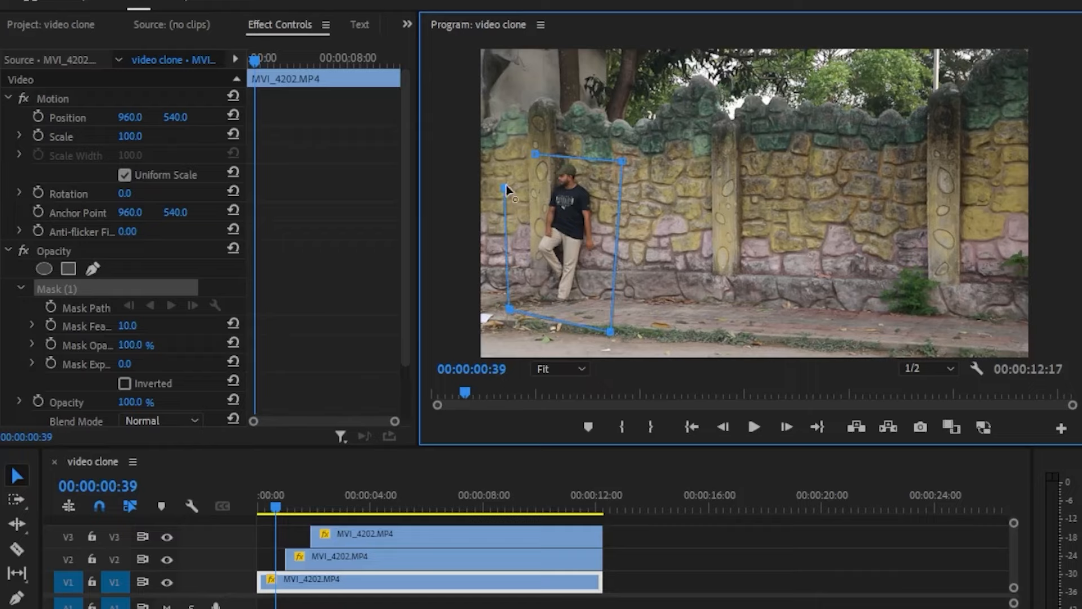
pyautogui.click(533, 160)
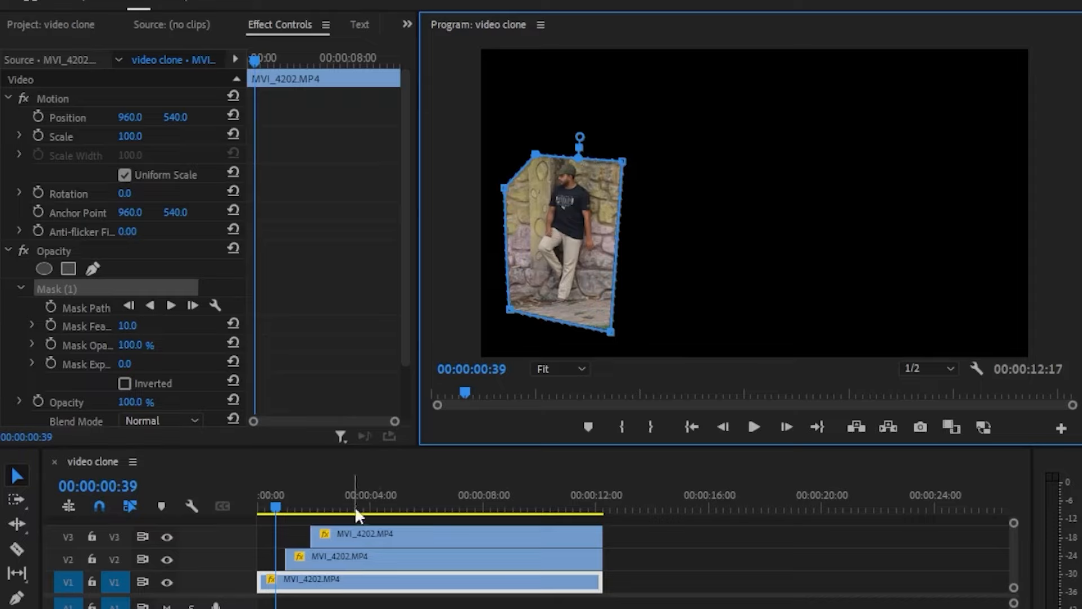
pyautogui.click(347, 533)
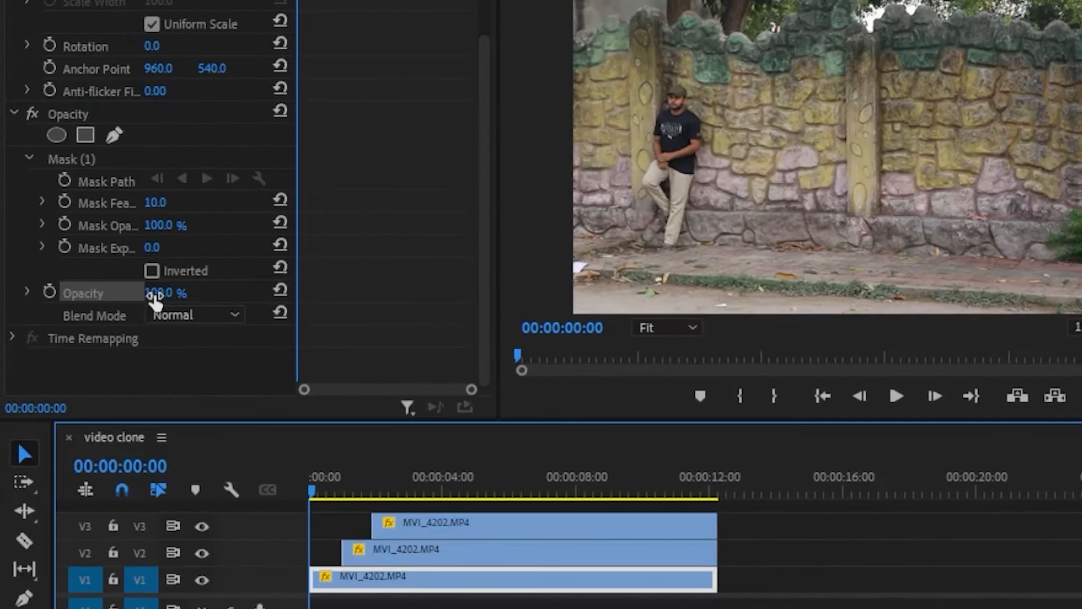
# Keyframe the V1 clip's opacity from 0% at 00:00:00:00 to 100% at 00:00:00:45
pyautogui.moveTo(155, 301); pyautogui.dragTo(74, 302)
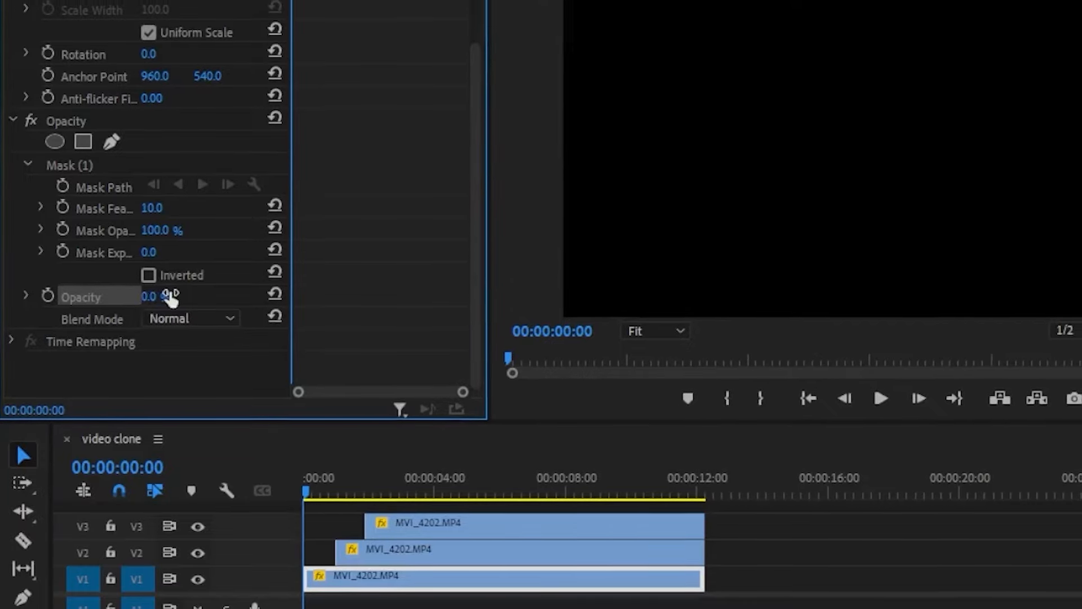
pyautogui.click(45, 299)
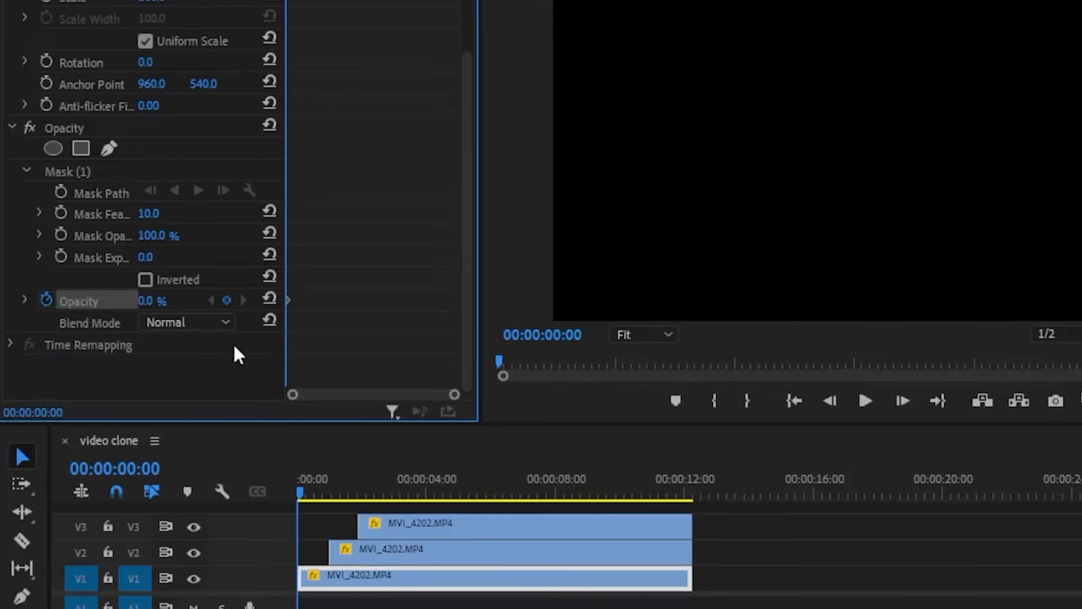
pyautogui.press('space')
pyautogui.press('space')
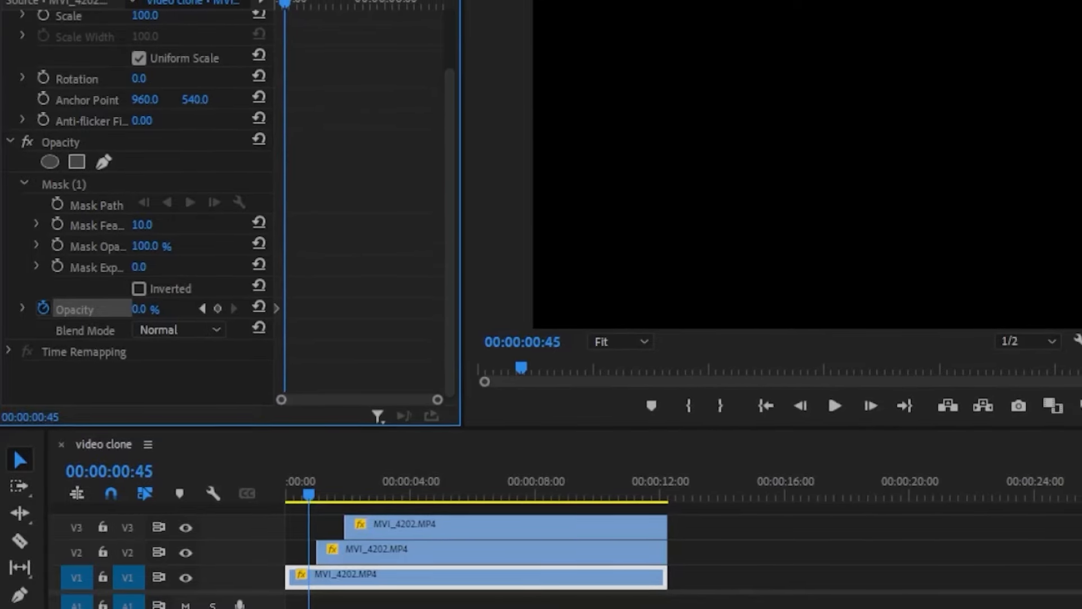
pyautogui.moveTo(139, 309); pyautogui.dragTo(182, 309)
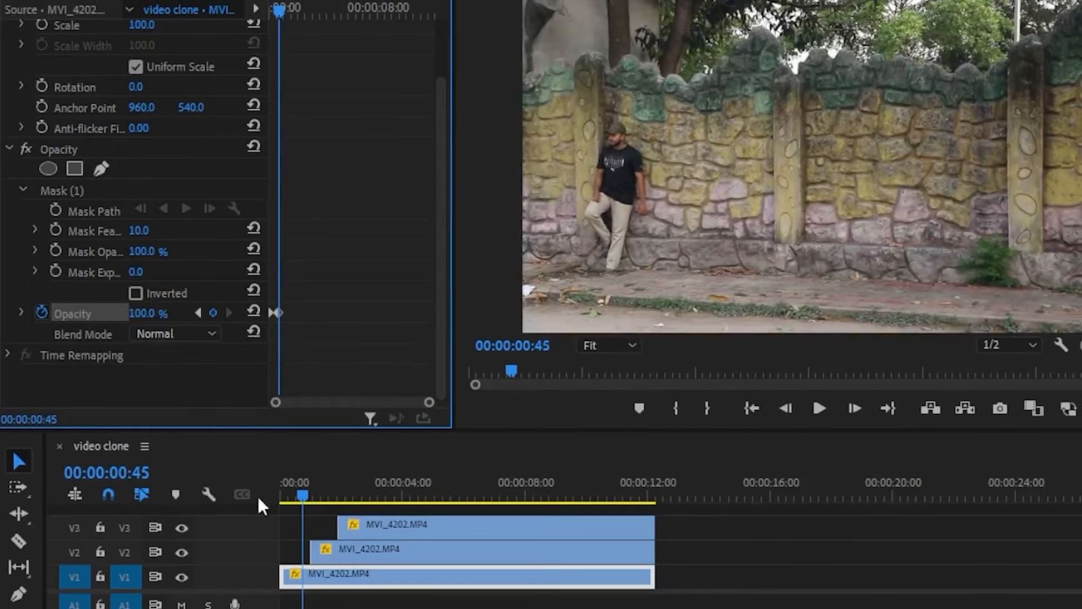
# Keyframe the V2 clip's opacity from 8% at its start, 00:00:01:04, to 100% at 00:00:01:43
pyautogui.moveTo(308, 487)
pyautogui.mouseDown()
pyautogui.moveTo(315, 481)
pyautogui.moveTo(310, 491)
pyautogui.mouseUp()
pyautogui.click(339, 552)
pyautogui.moveTo(151, 393); pyautogui.dragTo(95, 393)
pyautogui.moveTo(1, 385); pyautogui.dragTo(54, 385)
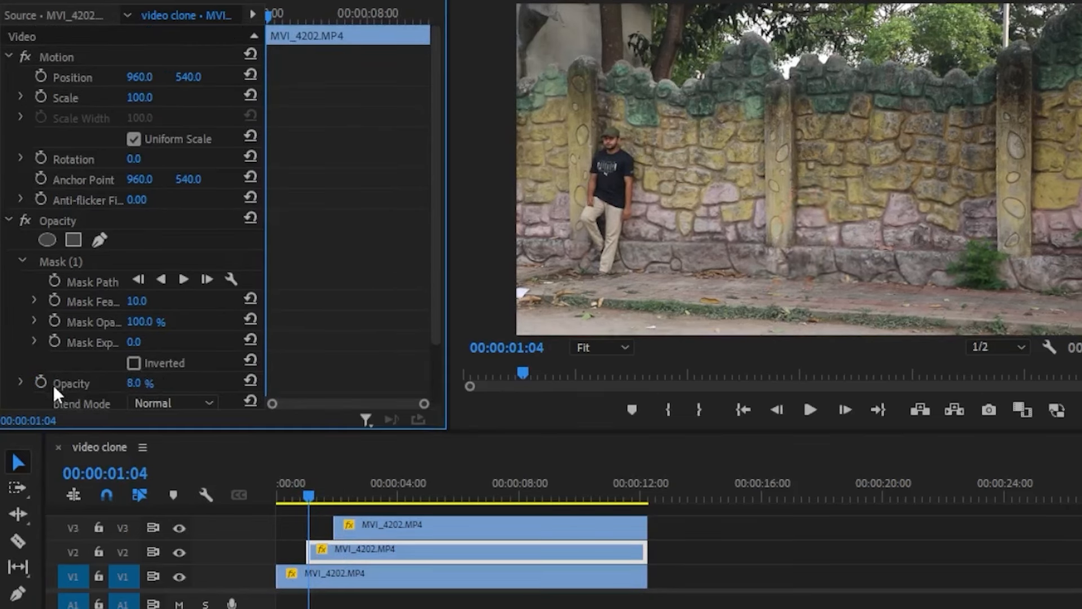
pyautogui.click(39, 381)
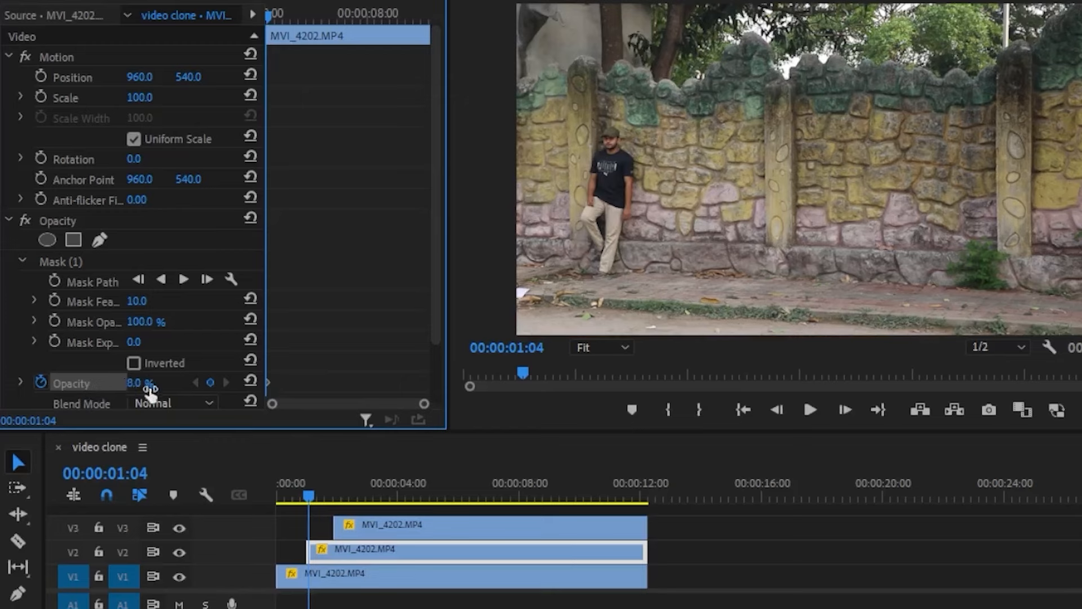
pyautogui.press('space')
pyautogui.press('space')
pyautogui.moveTo(134, 389); pyautogui.dragTo(186, 389)
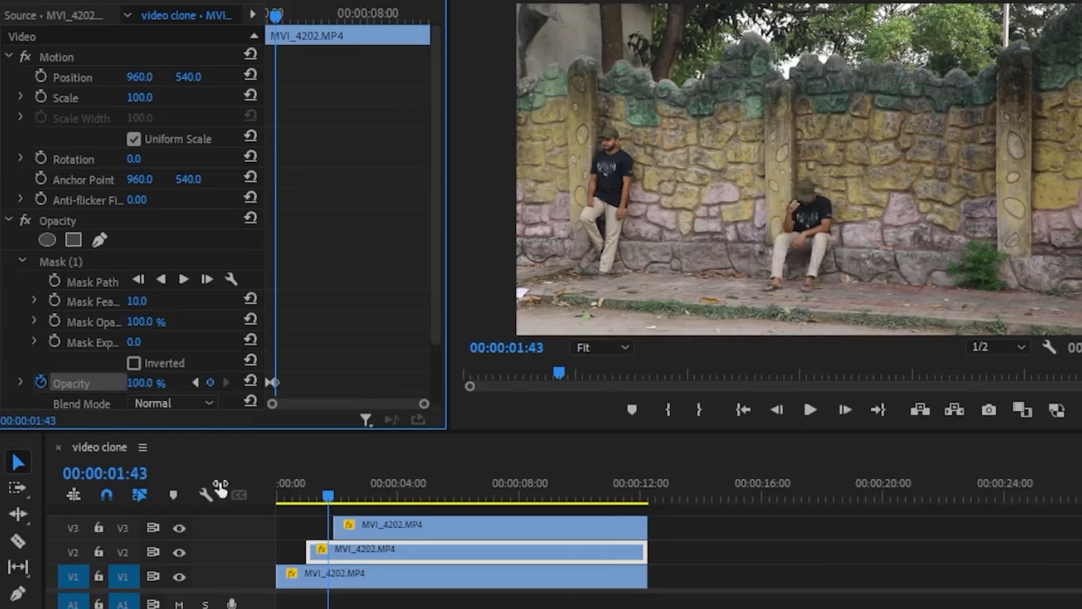
# Keyframe the V3 clip's opacity from 0% at its start, 00:00:01:52, to 100% at 00:00:02:44
pyautogui.moveTo(330, 489); pyautogui.dragTo(333, 491)
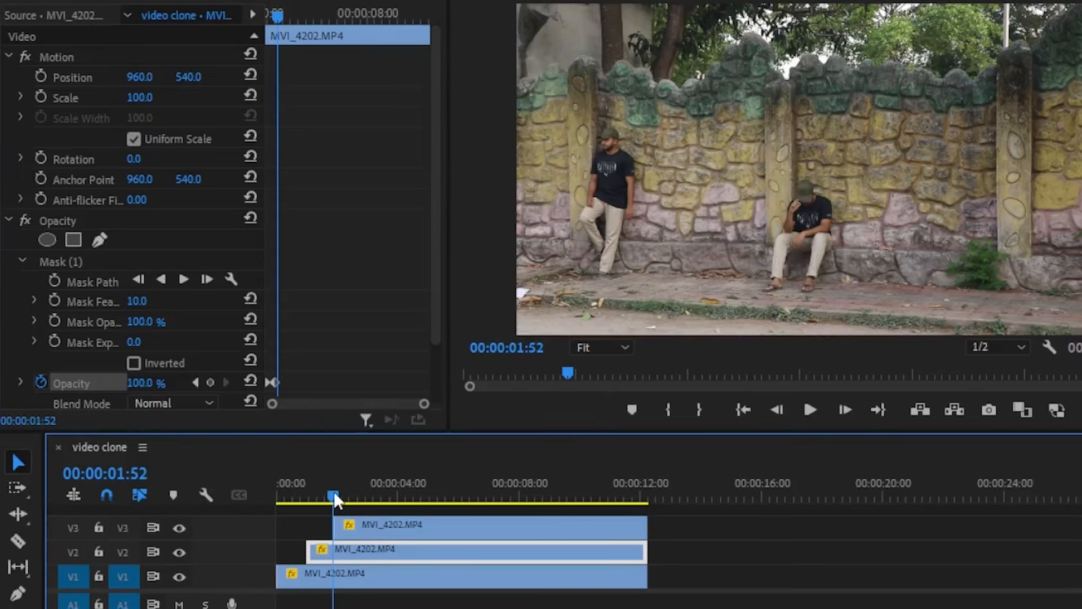
pyautogui.click(371, 526)
pyautogui.moveTo(135, 387); pyautogui.dragTo(79, 387)
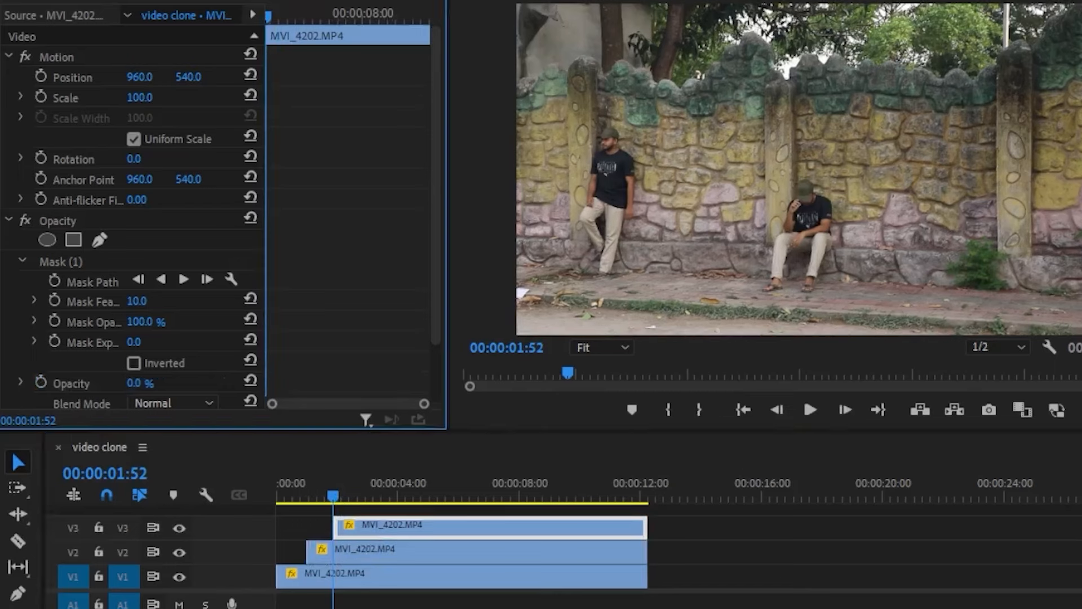
pyautogui.click(38, 383)
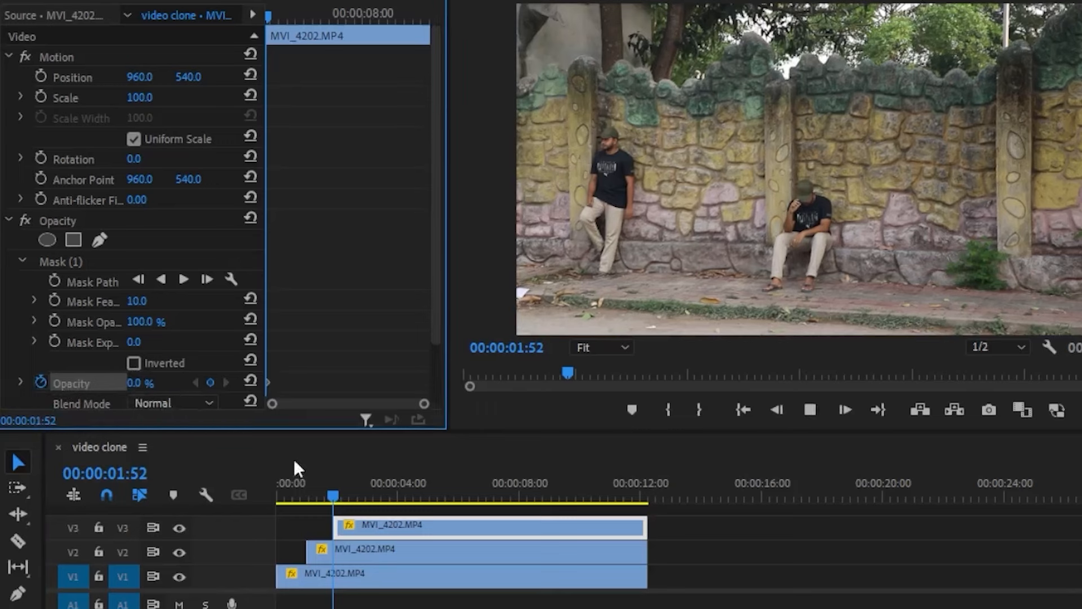
pyautogui.moveTo(326, 491); pyautogui.dragTo(361, 493)
pyautogui.click(377, 529)
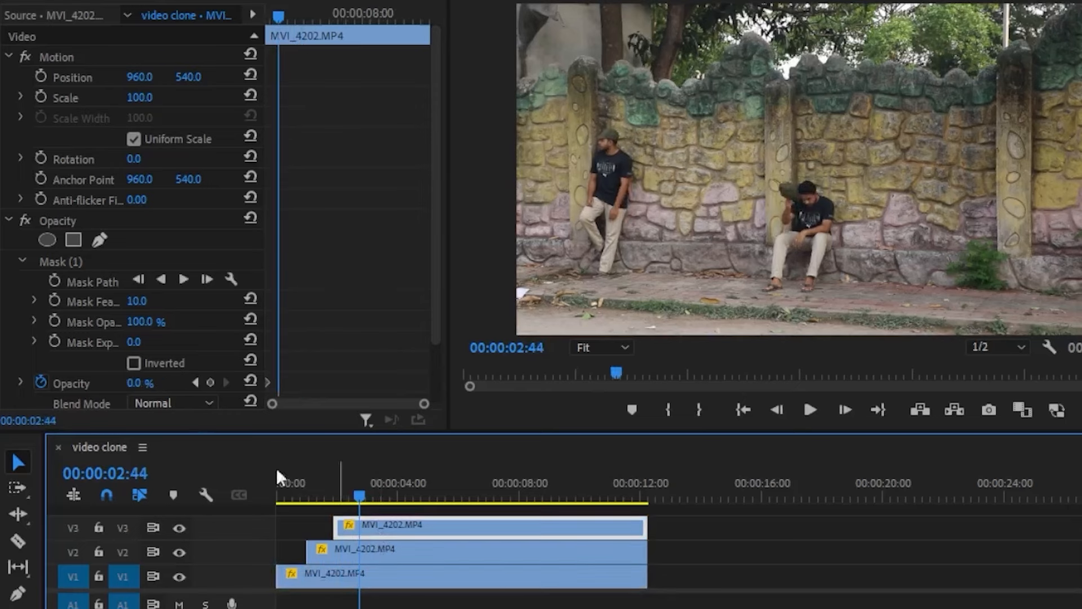
pyautogui.click(135, 383)
pyautogui.write('100')
pyautogui.press('Return')
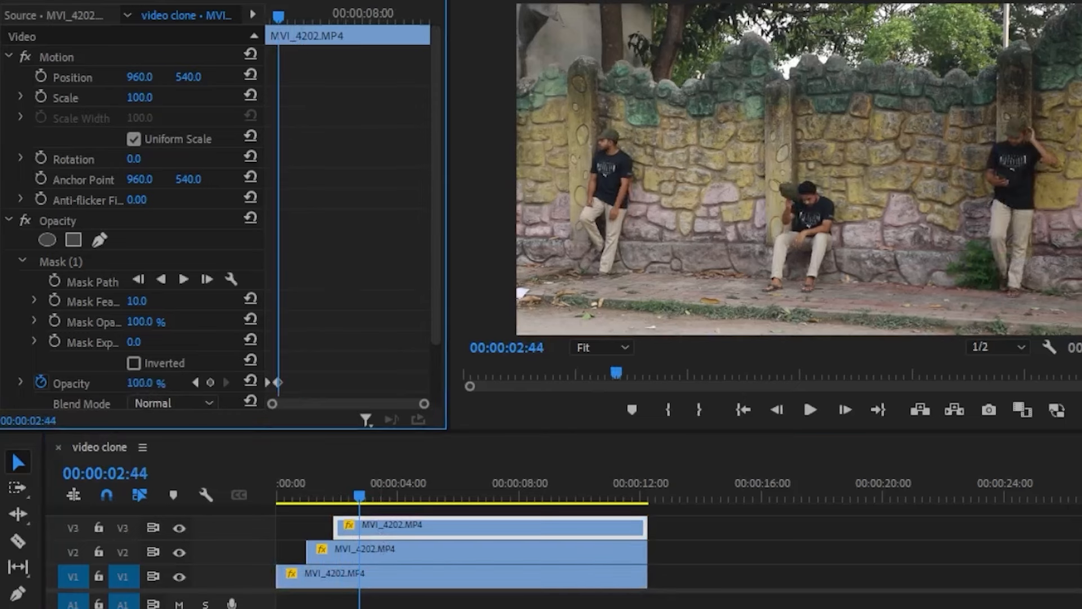
# Play the sequence from its beginning to review the fade-in of the three clones
pyautogui.moveTo(364, 475); pyautogui.dragTo(203, 495)
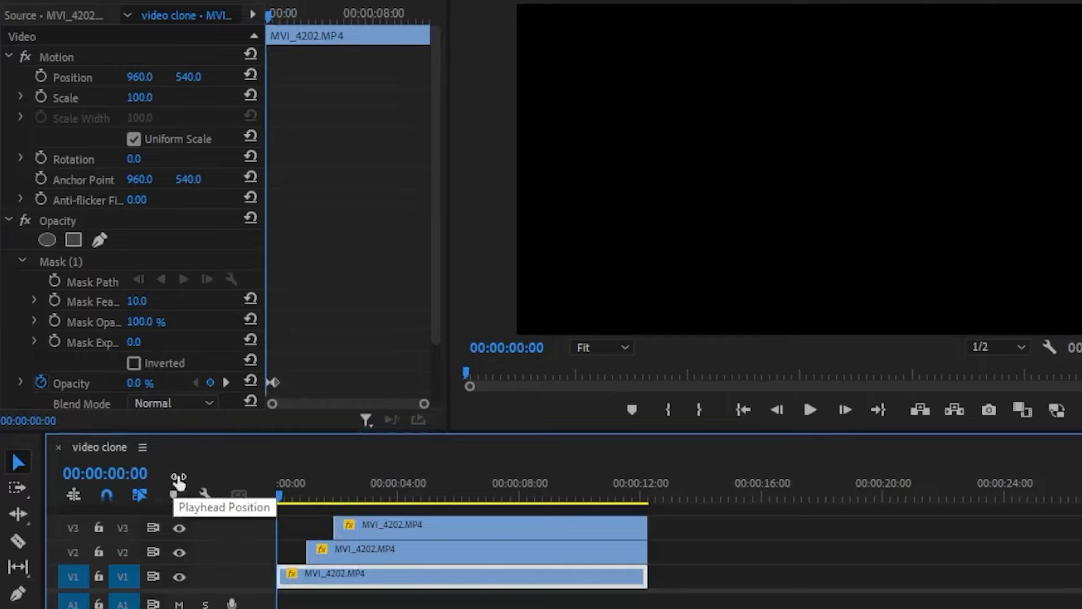
pyautogui.press('space')
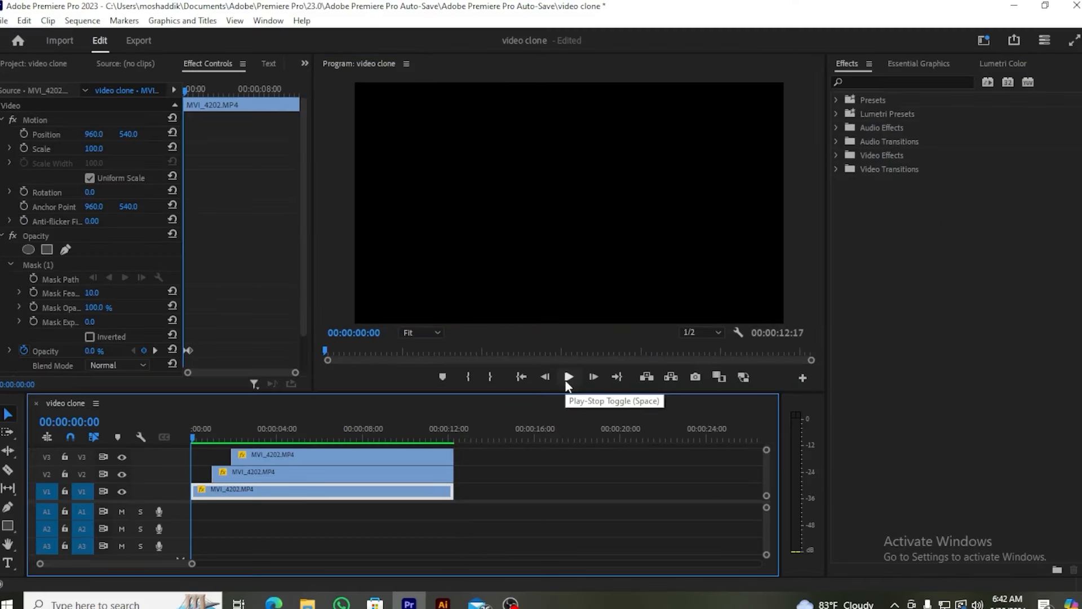
pyautogui.click(566, 381)
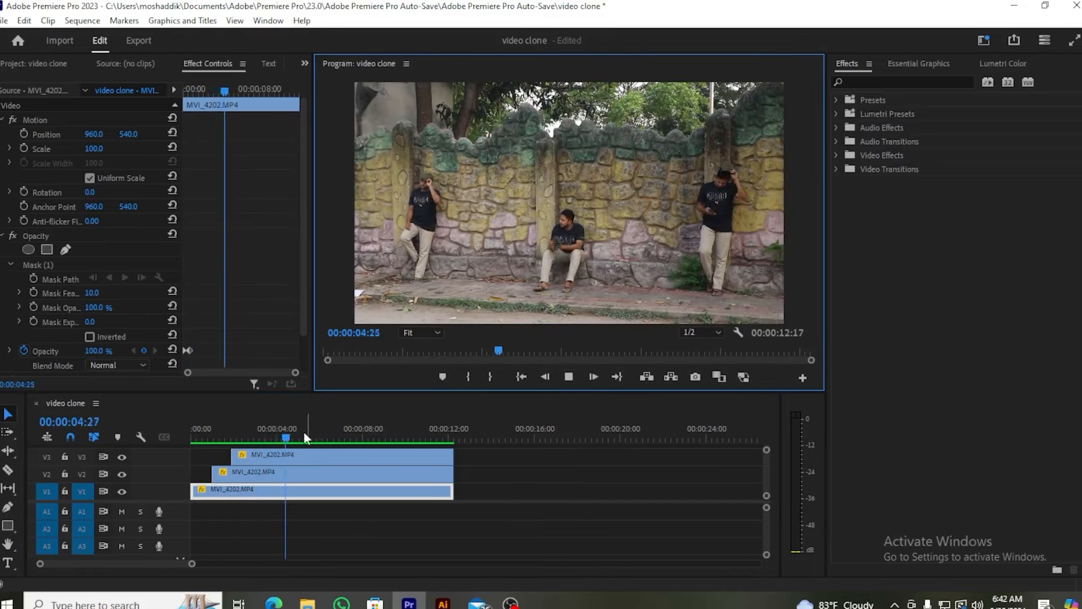
pyautogui.click(192, 436)
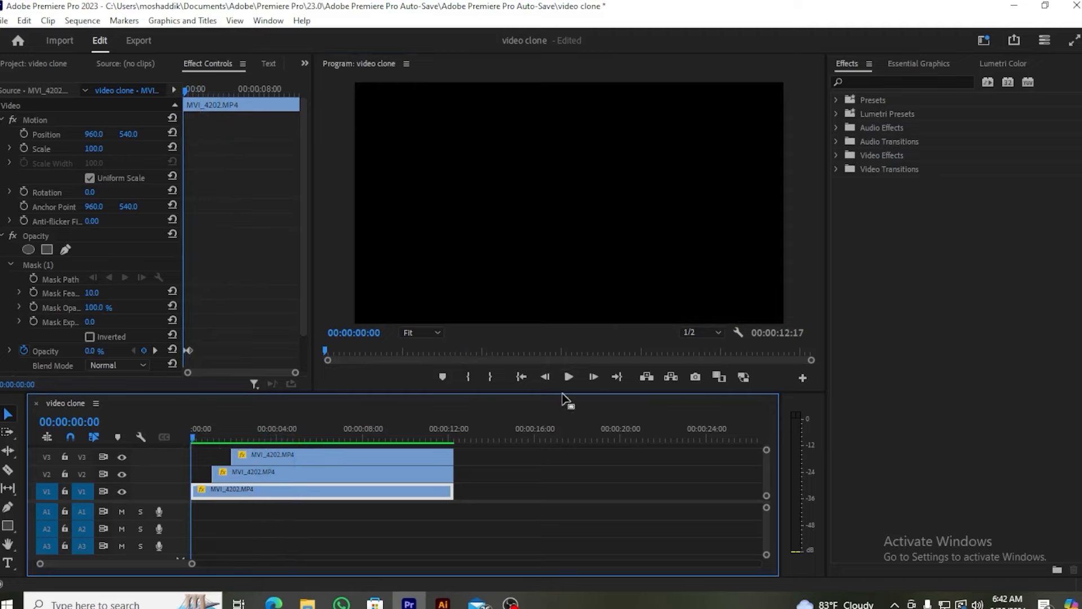
pyautogui.click(569, 377)
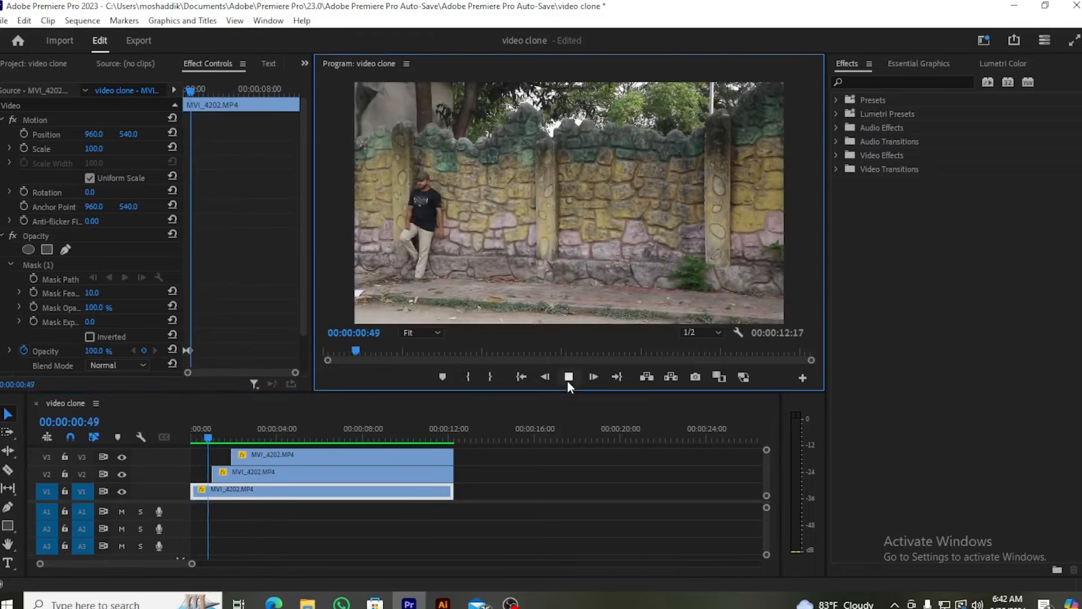